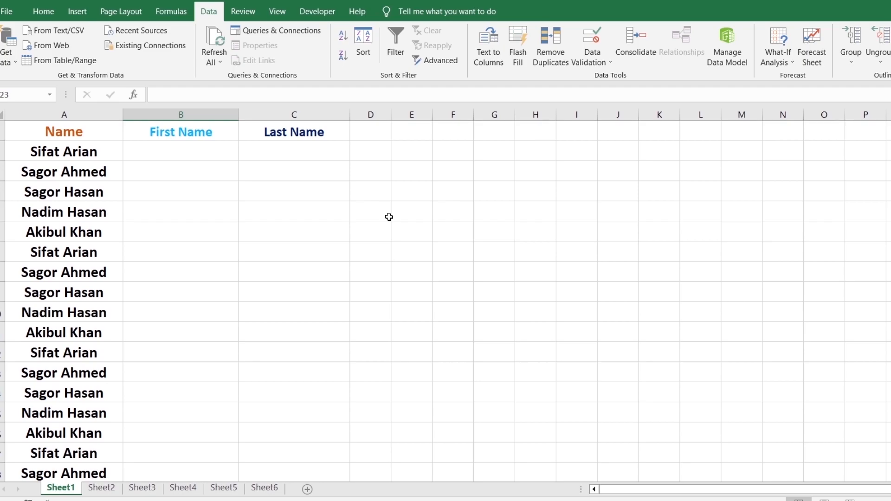
Start Text to Columns on all names below the Name header in Sheet1 as delimited data, replacing the Comma delimiter with Space
click(43, 11)
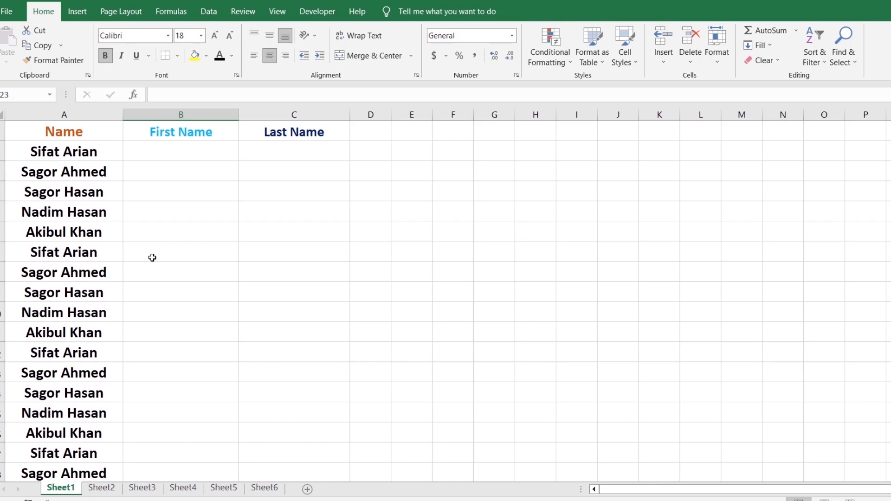
scroll(153, 258, down, 3)
scroll(158, 258, up, 3)
drag(88, 153, 90, 297)
key(ctrl+shift+Down)
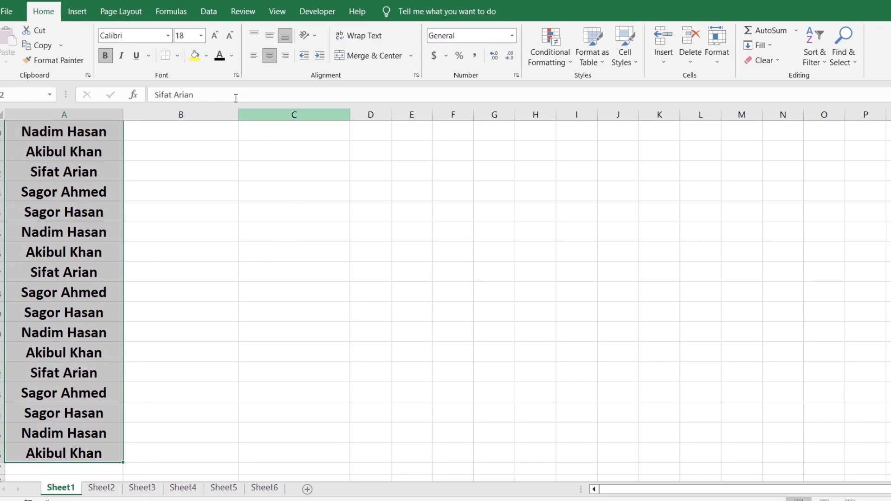
click(217, 15)
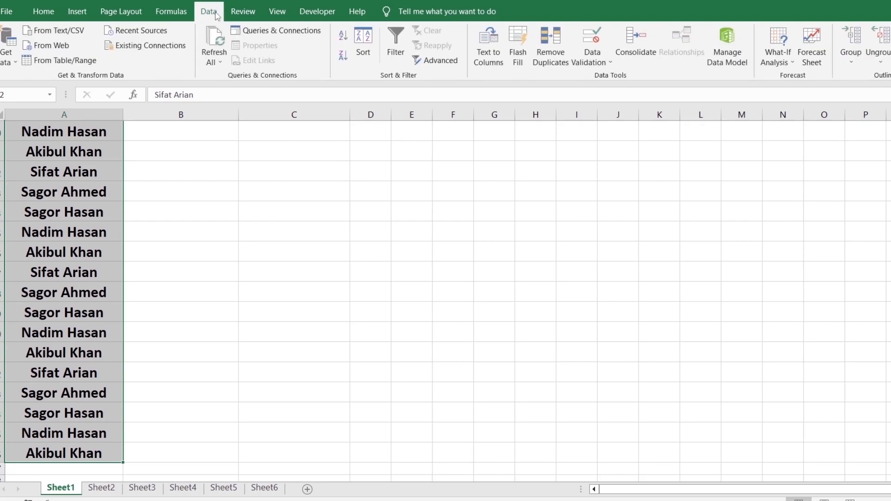
click(485, 61)
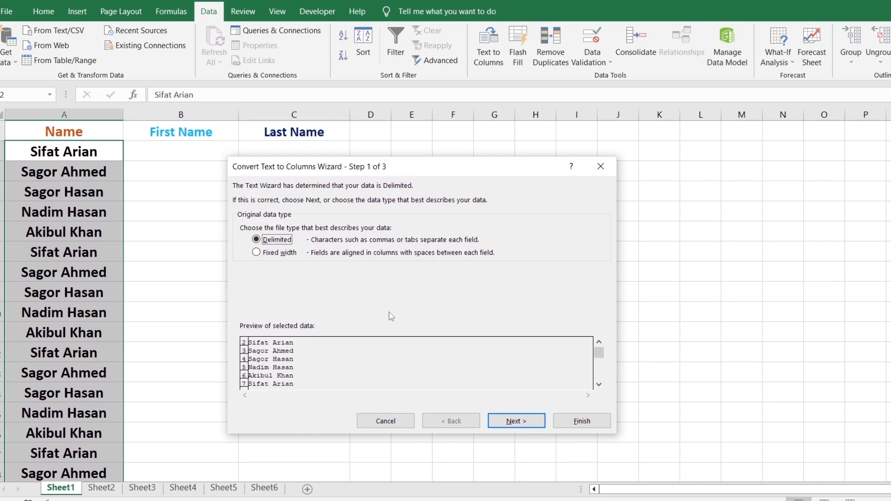
click(529, 426)
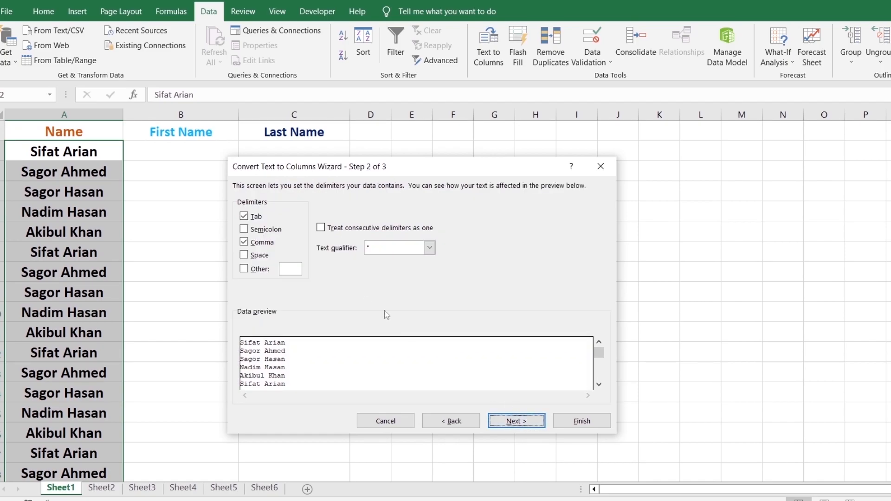
click(244, 242)
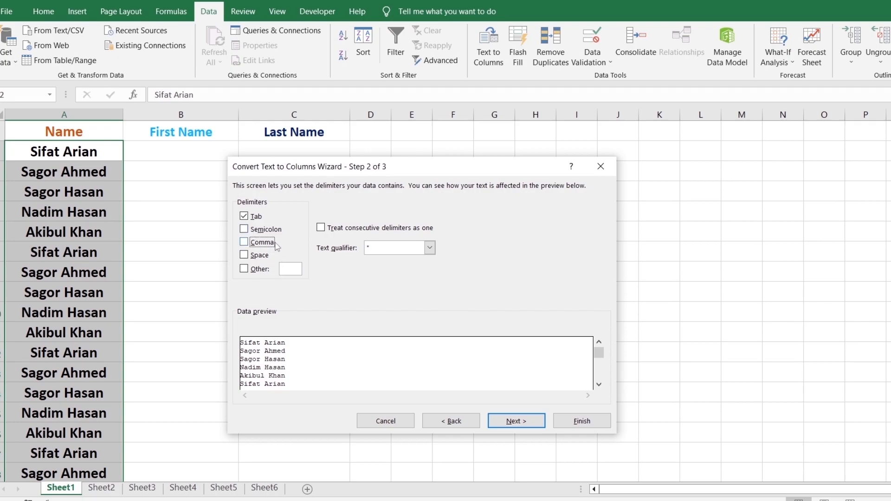
click(257, 256)
click(522, 423)
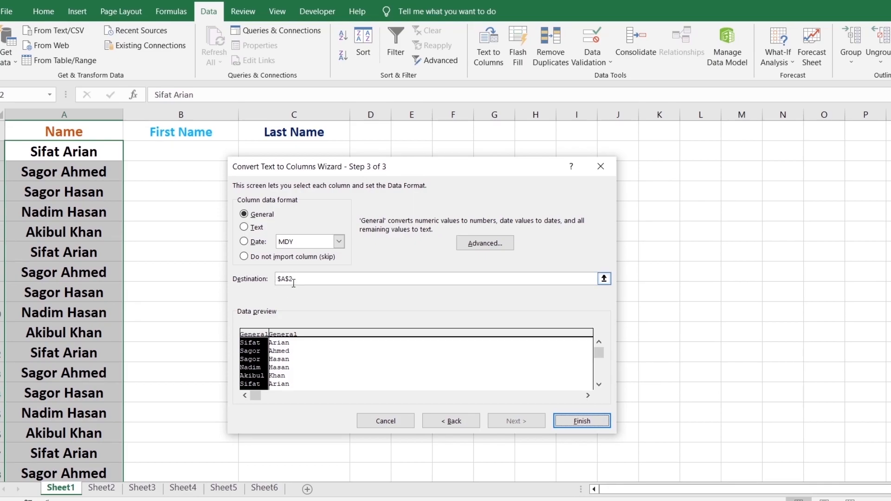
Set the split's destination to cell B2 and finish the conversion into the First Name and Last Name columns
drag(295, 281, 280, 282)
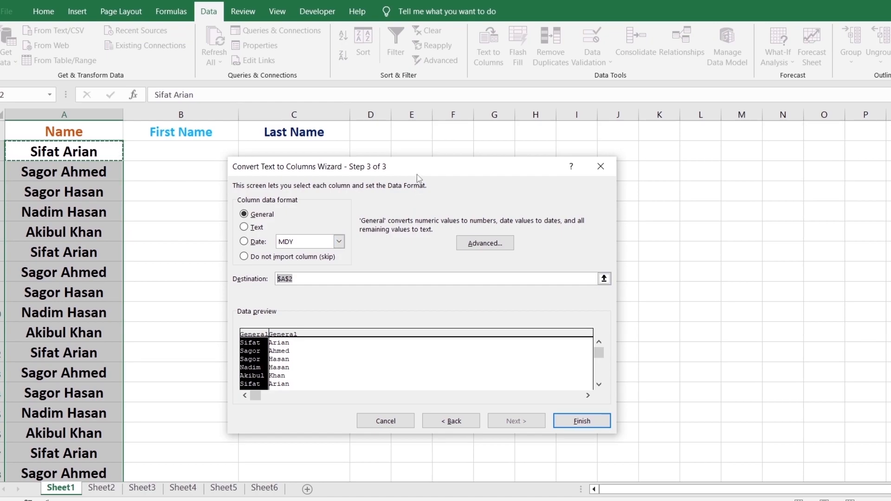
drag(419, 167, 437, 167)
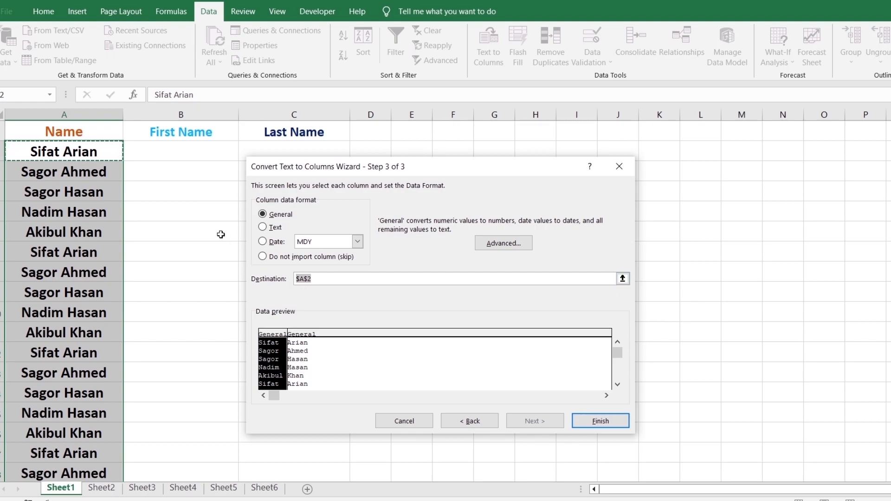
click(187, 153)
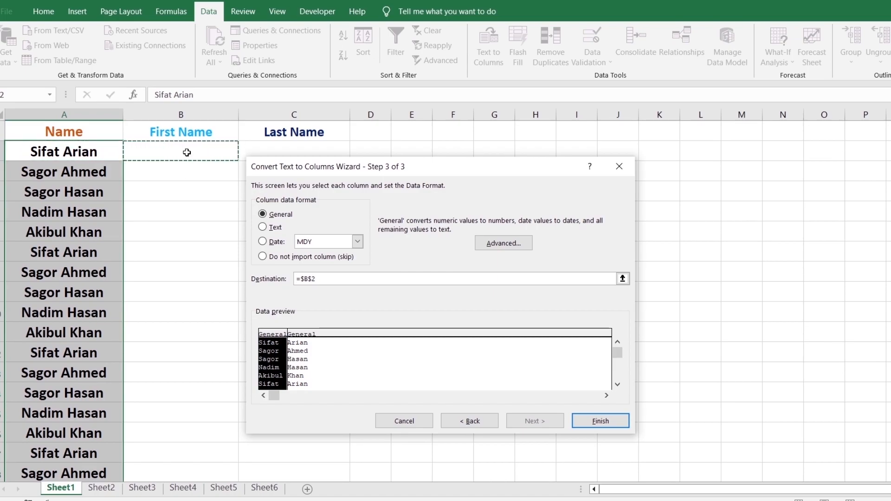
click(609, 421)
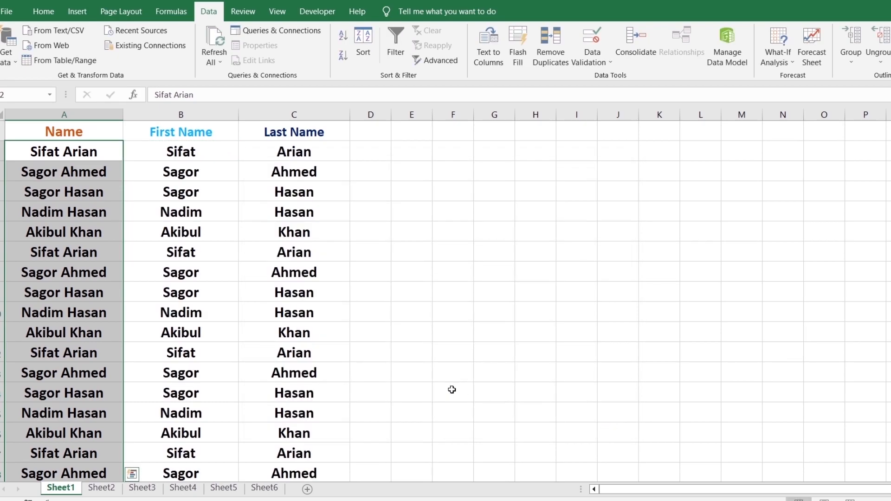
click(427, 307)
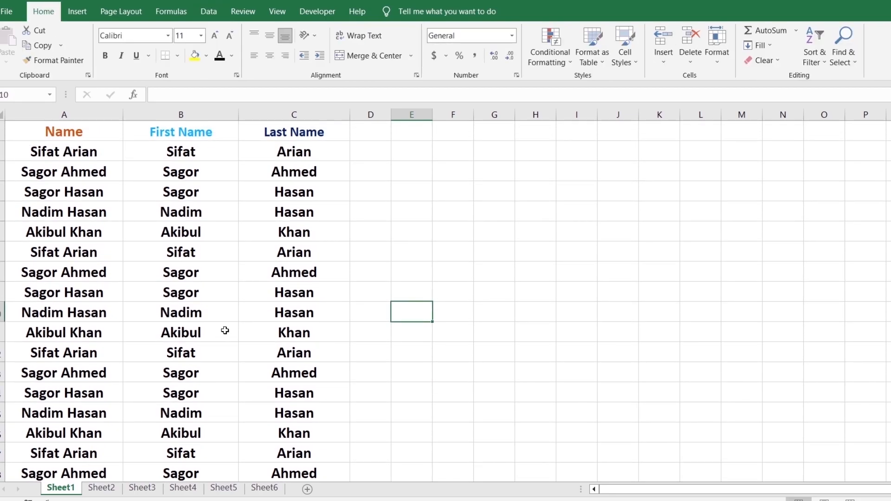
On Sheet2, start Text to Columns on all names below the header as delimited data, replacing the Space delimiter with Semicolon
key(ctrl+Page_Down)
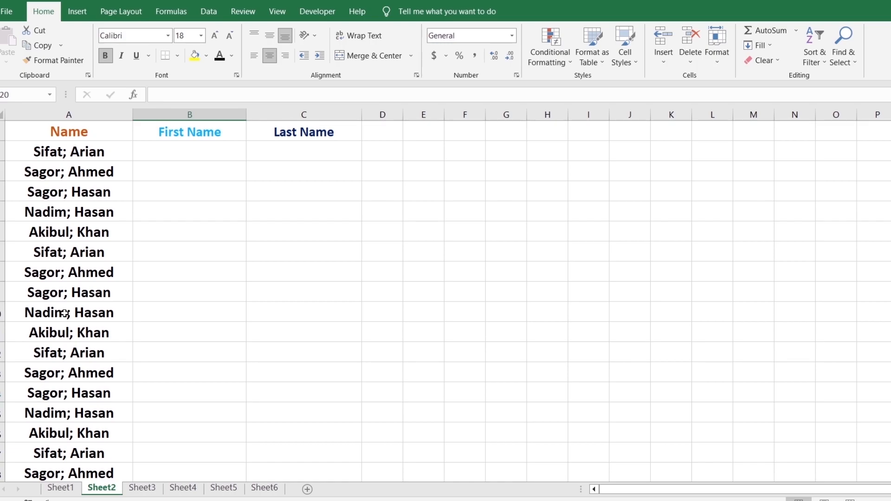
drag(107, 147, 83, 374)
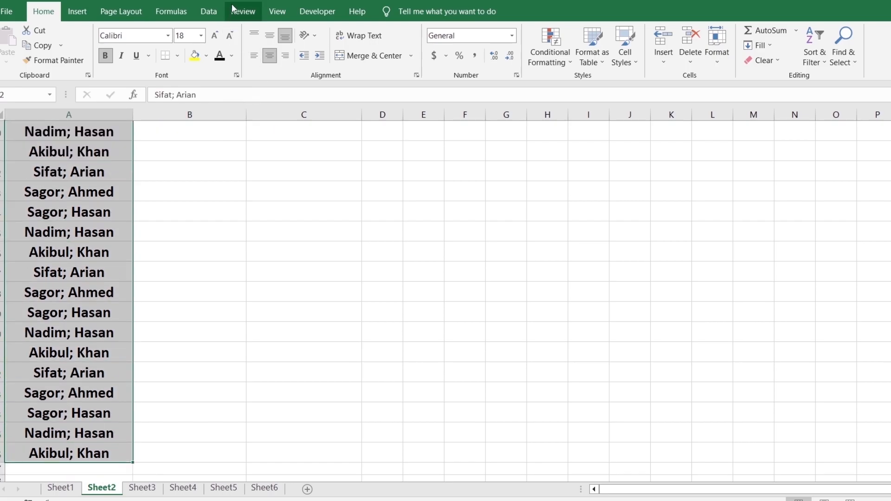
click(208, 11)
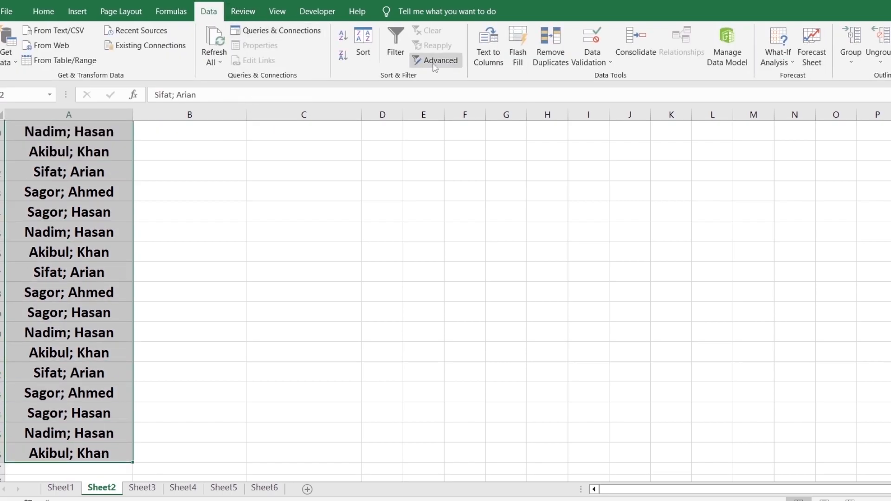
click(501, 68)
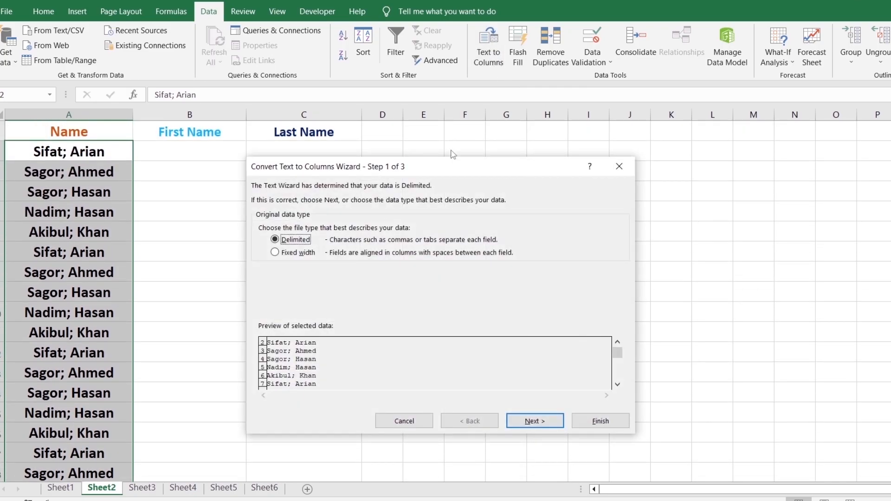
click(533, 421)
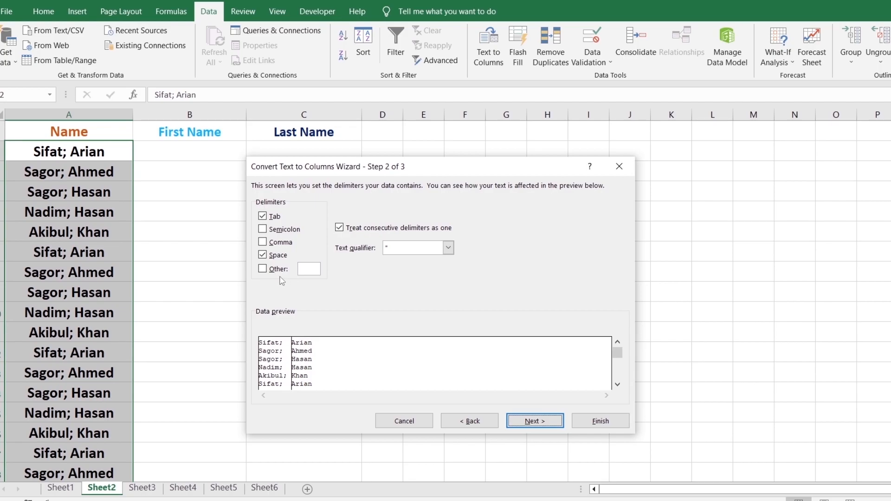
click(262, 256)
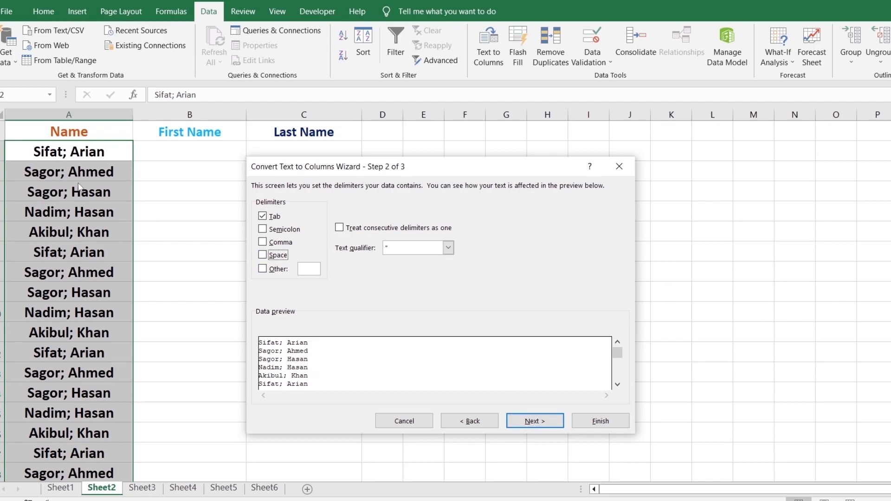
click(263, 229)
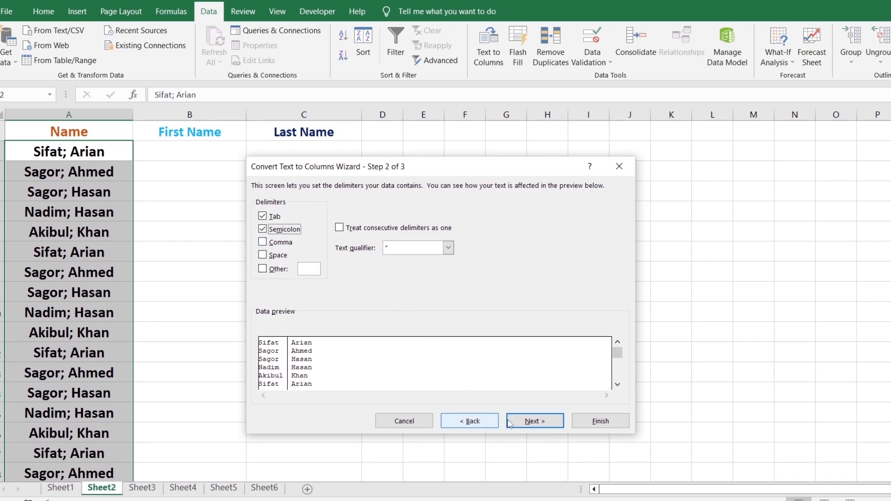
click(536, 422)
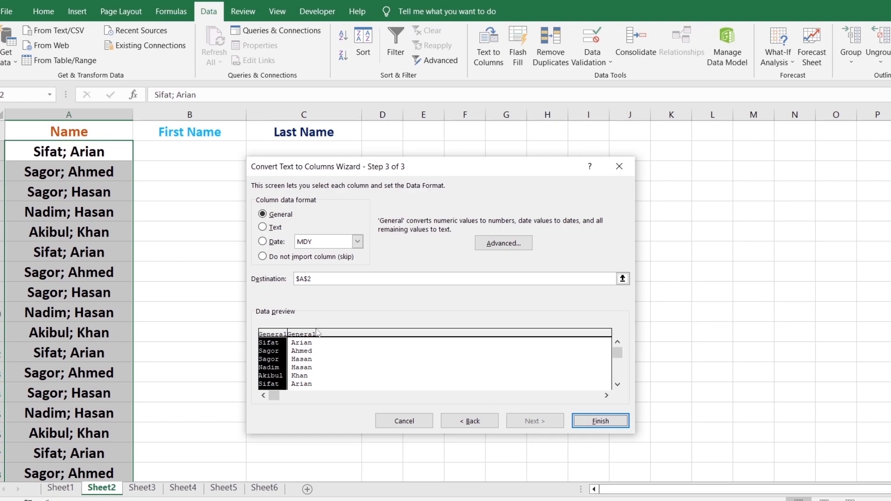
Output the semicolon-separated names from cell B2 onward, finish the conversion and check the split rows
click(318, 280)
drag(318, 281, 296, 283)
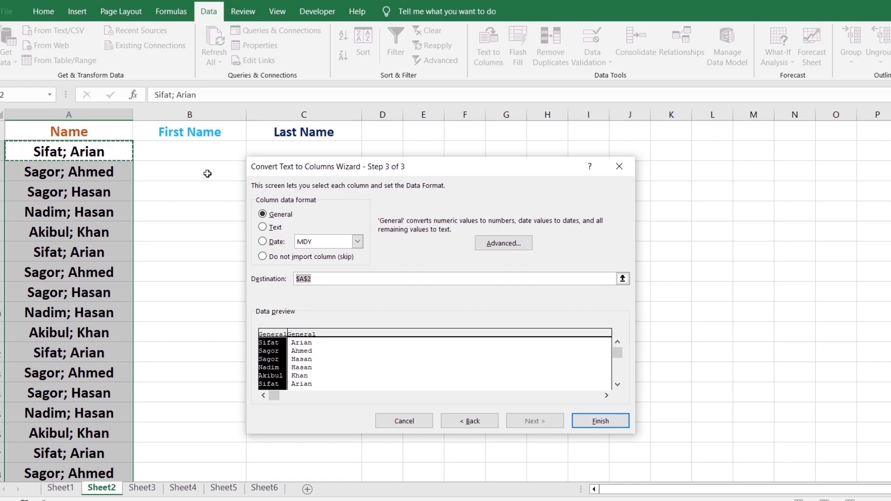
click(194, 150)
click(604, 417)
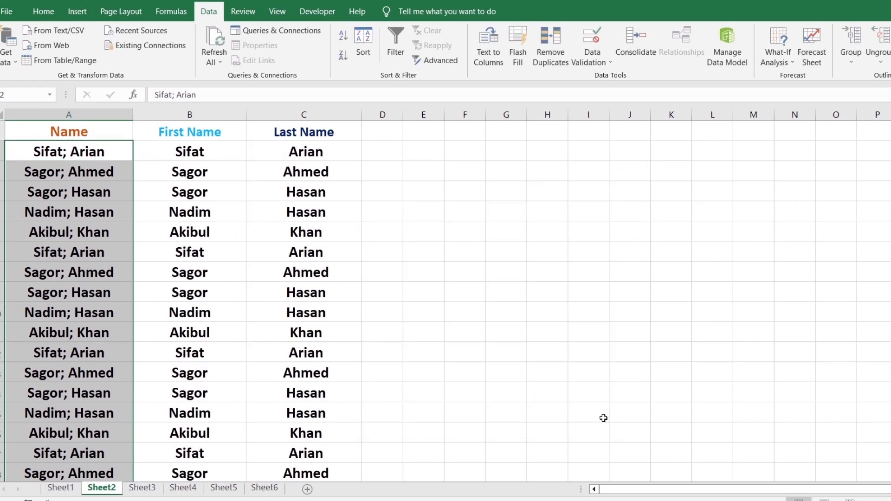
click(465, 335)
scroll(325, 336, down, 1)
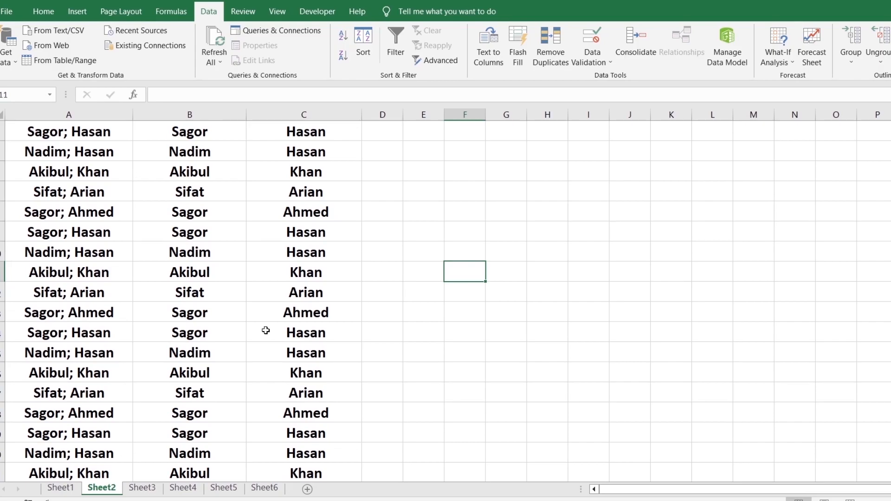
click(43, 11)
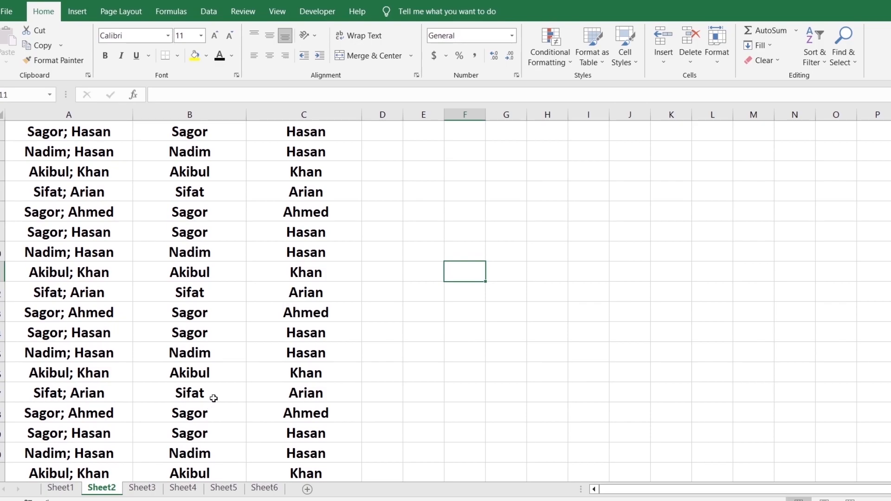
On Sheet3, start Text to Columns on all names below the header as delimited data, replacing the Semicolon delimiter with Comma
key(ctrl+Page_Down)
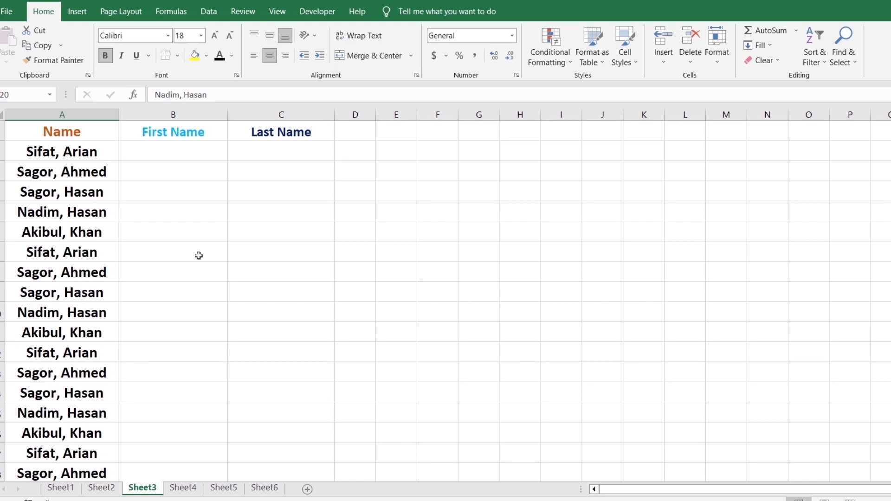
drag(93, 151, 93, 459)
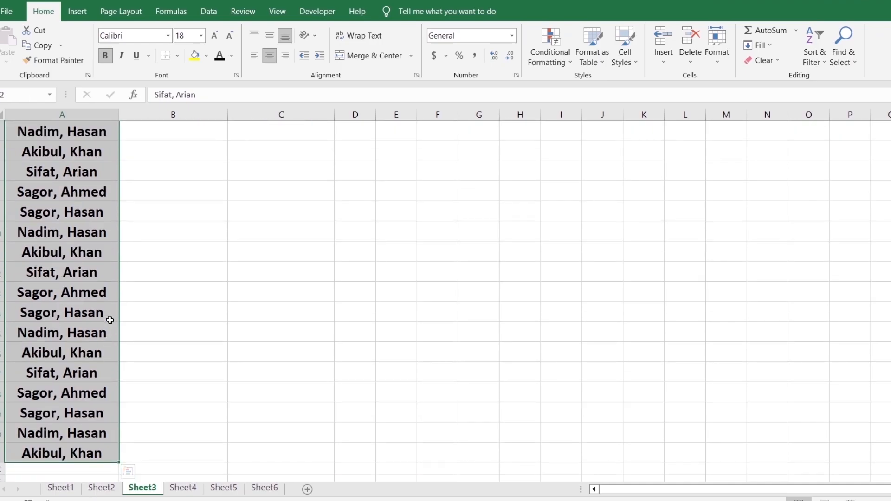
click(210, 13)
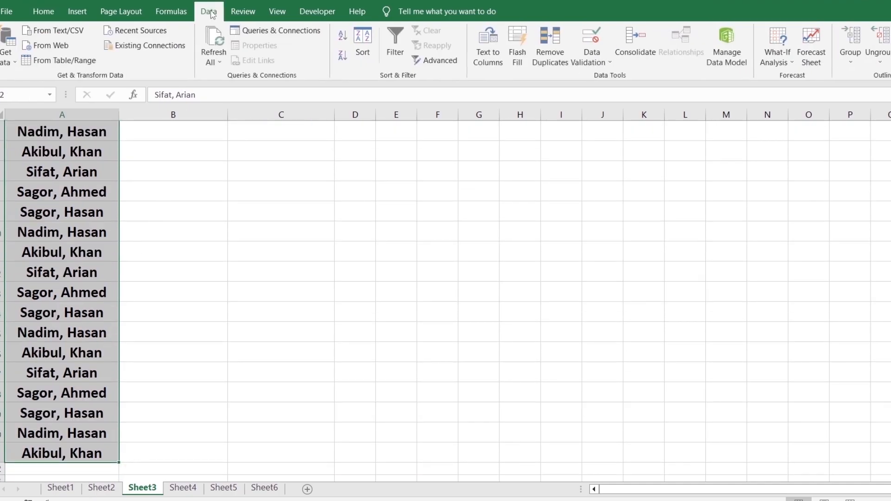
click(490, 61)
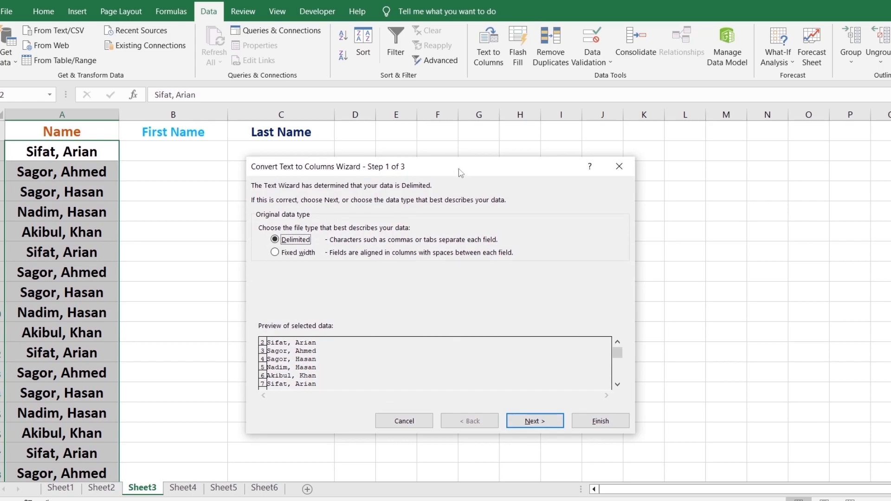
drag(459, 168, 441, 172)
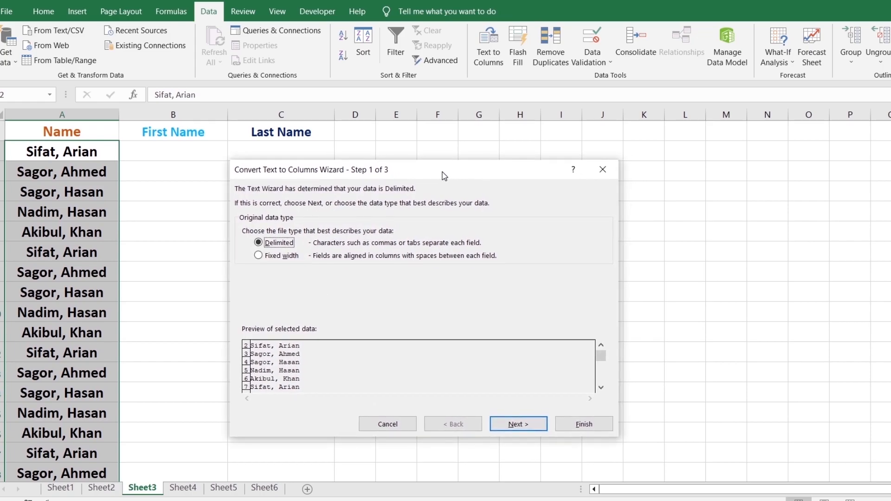
click(518, 423)
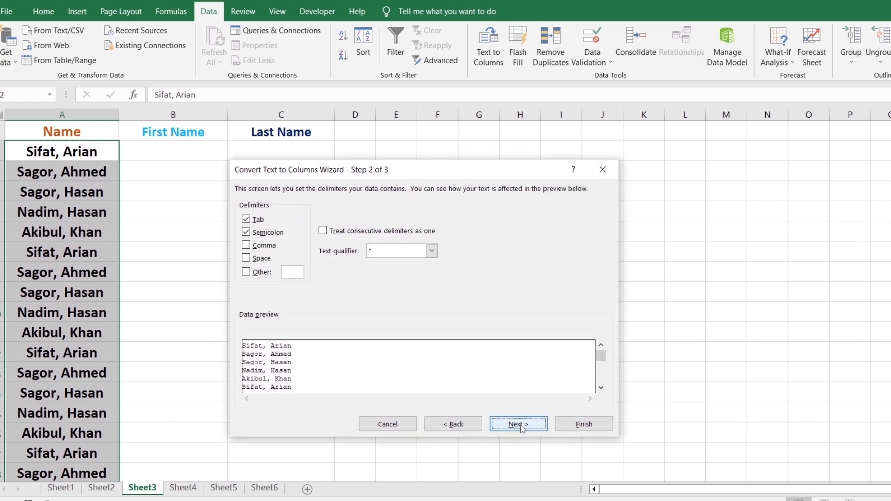
click(249, 235)
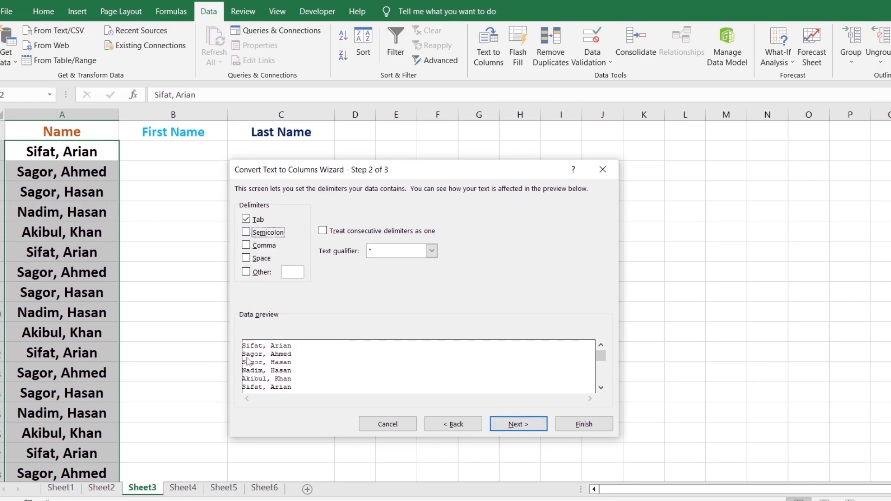
click(250, 245)
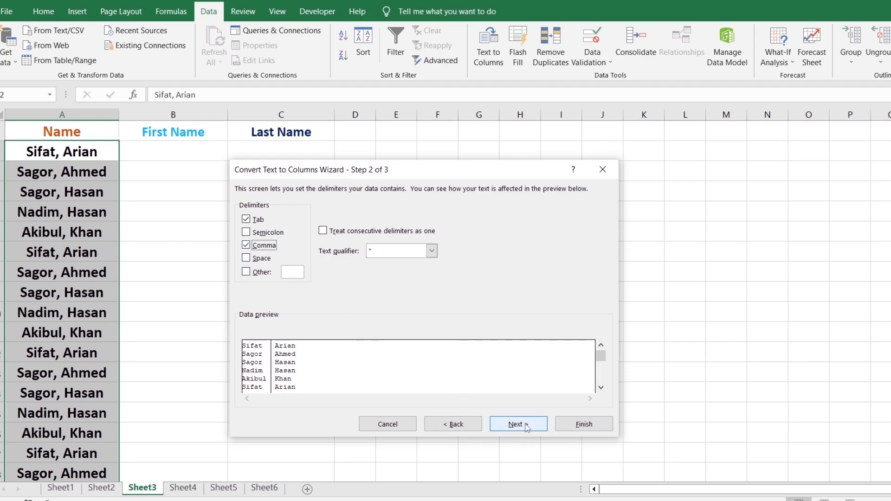
click(516, 424)
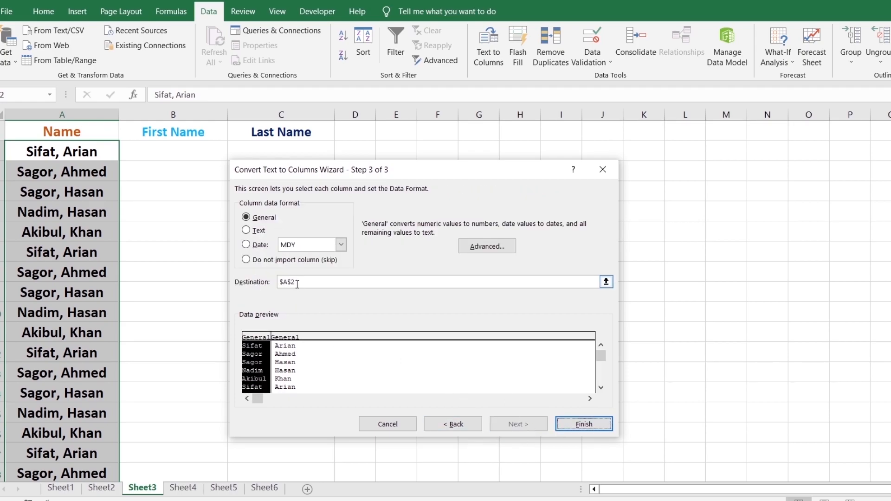
Output the comma-separated names from cell B2 onward, finish the conversion and check the split rows
drag(299, 281, 279, 283)
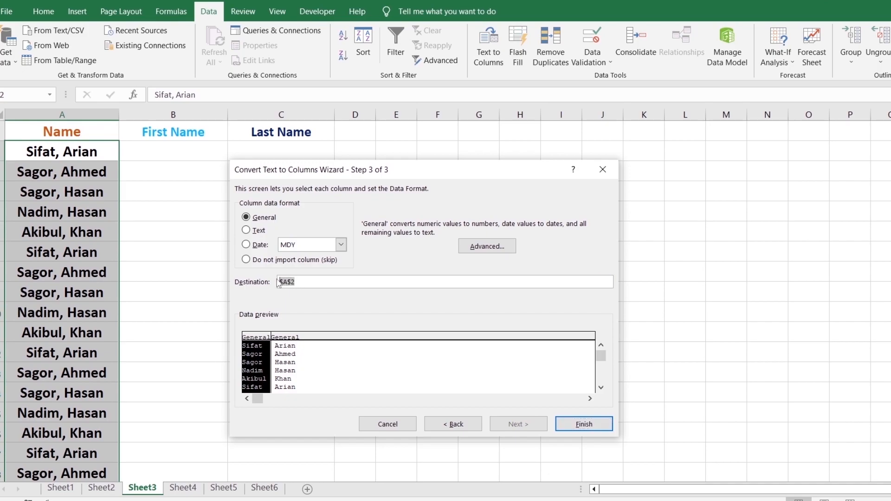
click(183, 153)
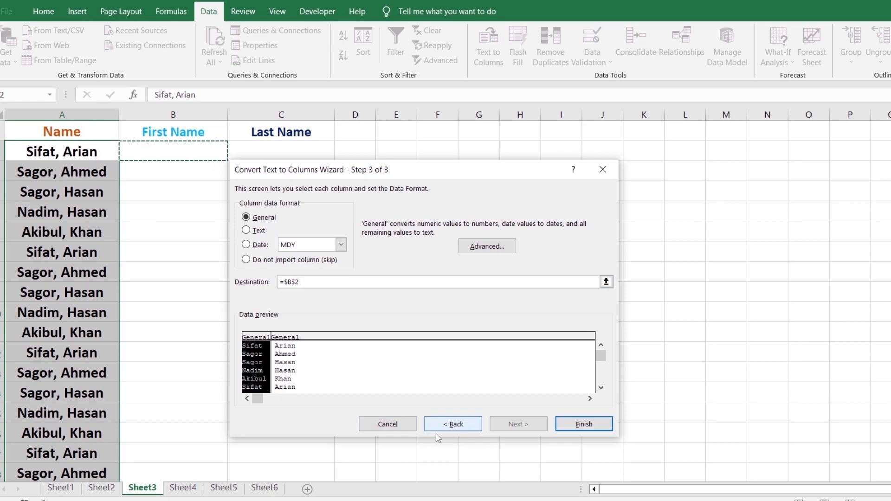
click(574, 425)
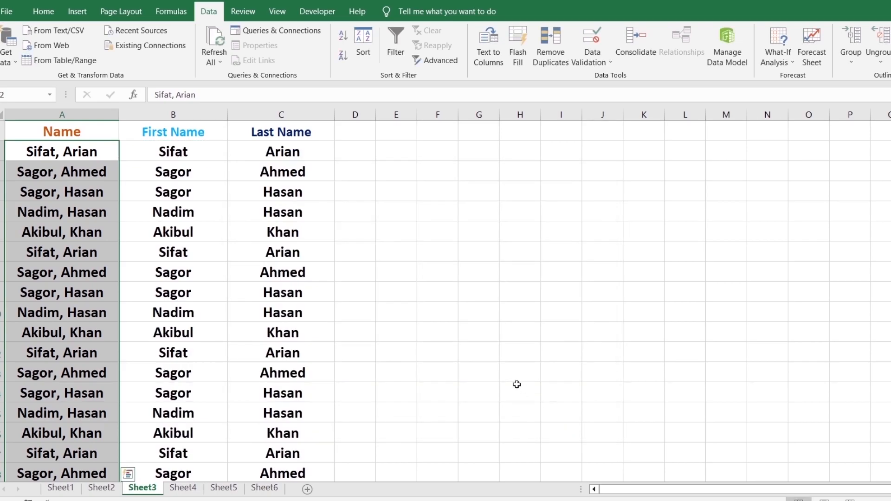
click(378, 340)
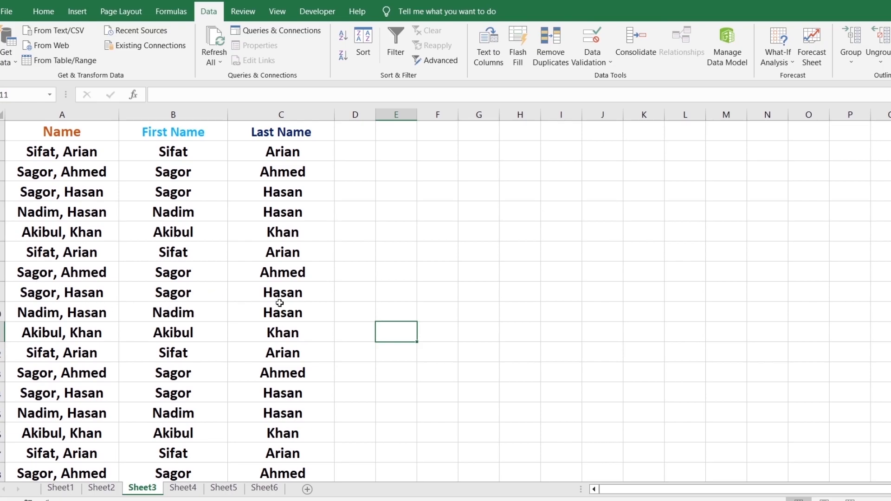
scroll(372, 360, down, 4)
scroll(372, 360, up, 4)
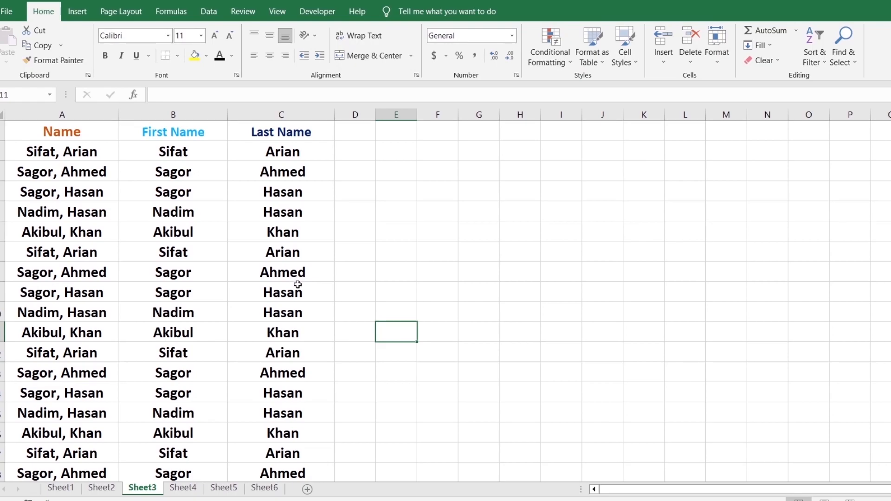
On Sheet4, start Text to Columns on all names below the header as delimited data
key(ctrl+Page_Down)
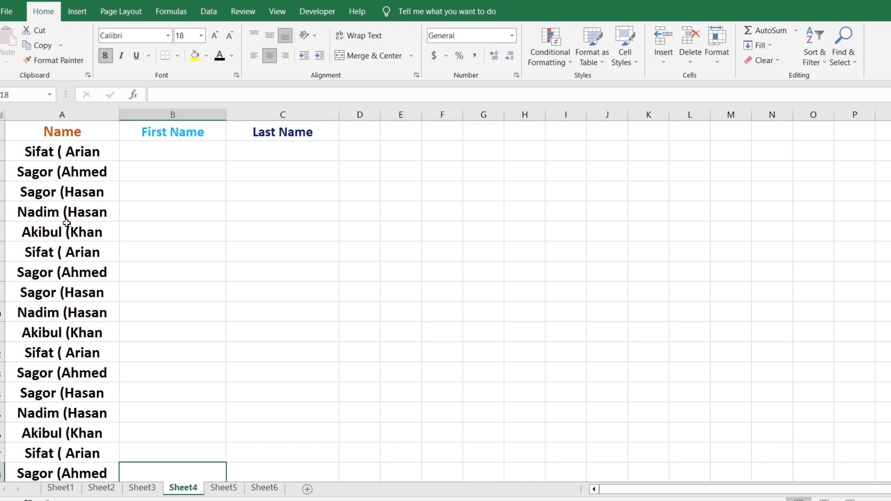
drag(90, 153, 90, 173)
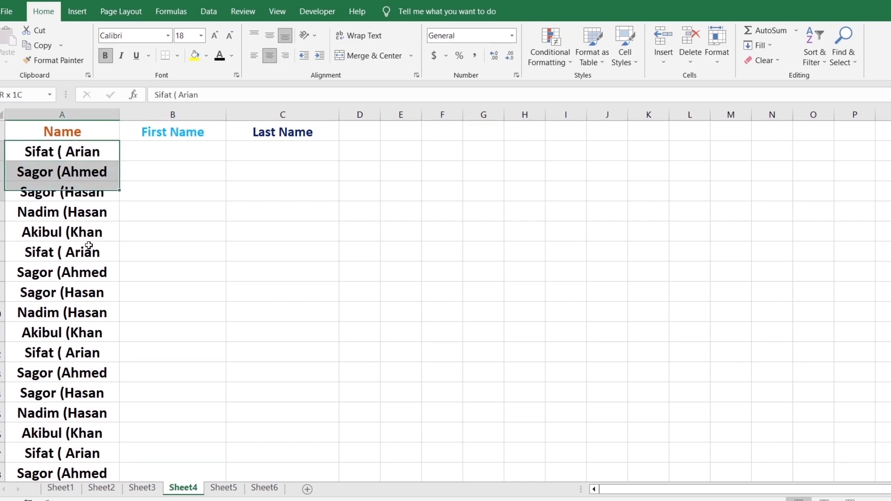
key(ctrl+shift+Down)
click(209, 11)
click(489, 51)
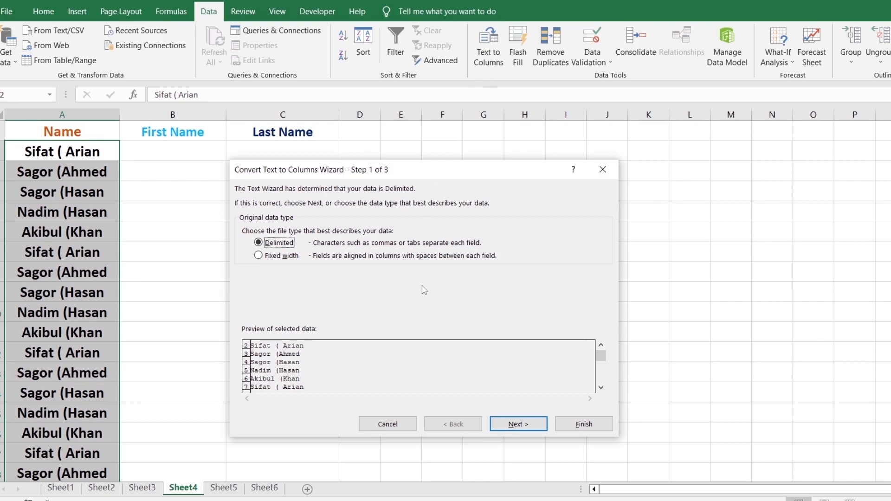
click(531, 431)
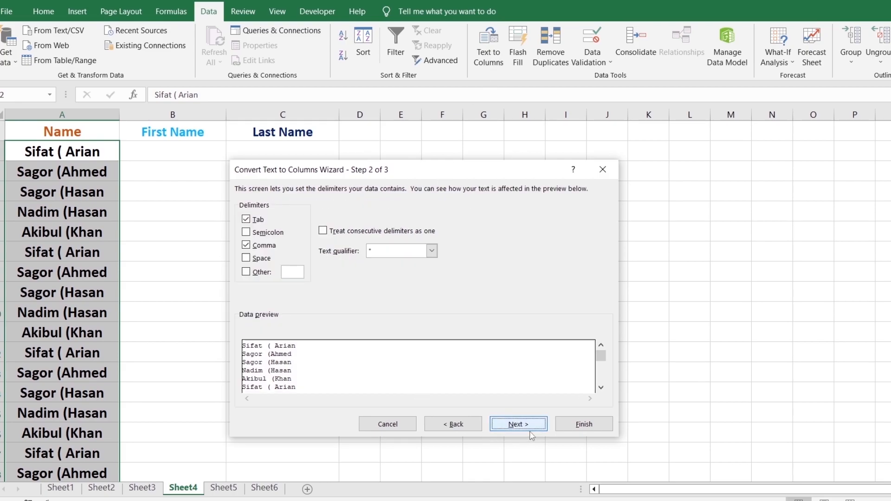
Replace the Comma delimiter with the custom Other delimiter "(" and continue to the destination settings
click(246, 247)
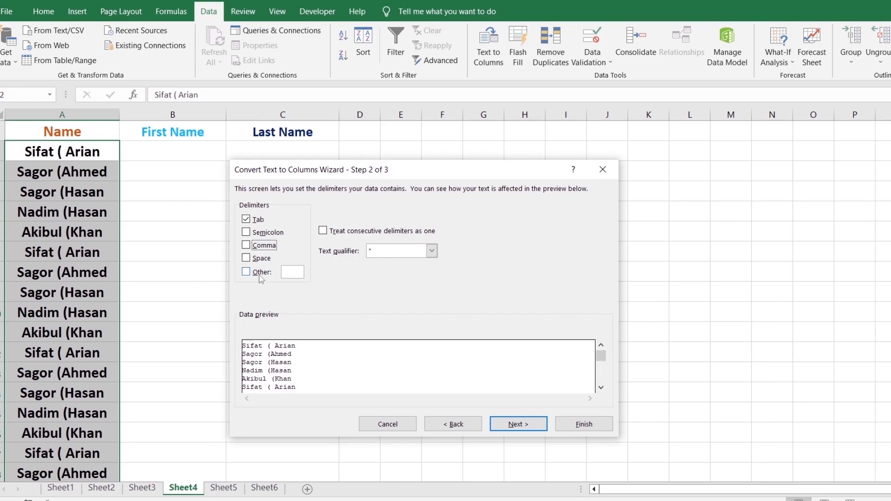
click(247, 272)
text(()
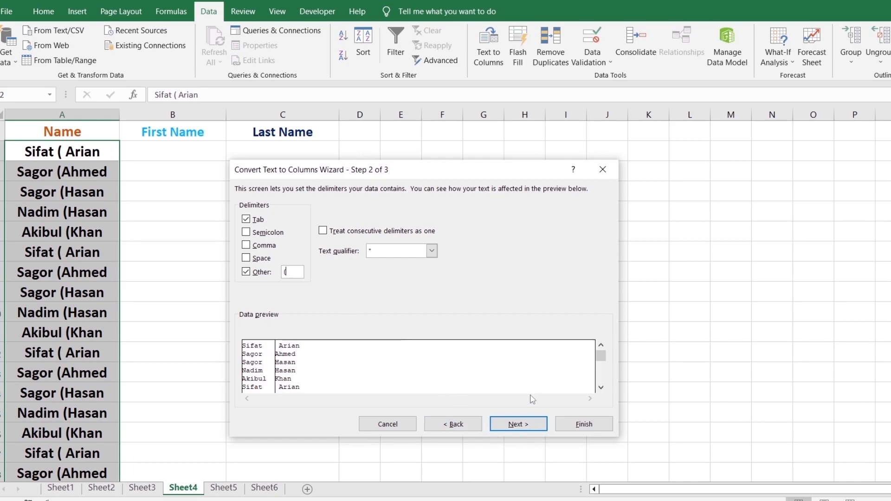
click(527, 425)
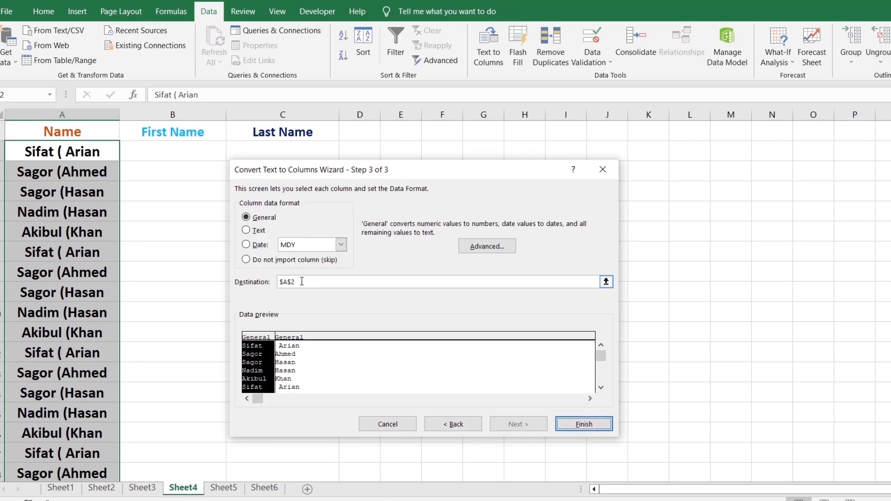
Output the parenthesis-separated names from cell B2 onward, finish the conversion and check the split rows
drag(302, 282, 280, 286)
click(176, 149)
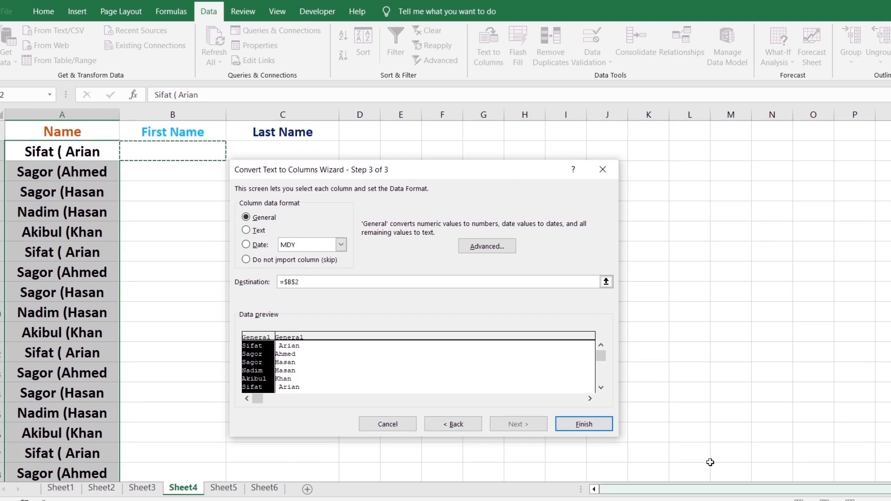
click(607, 430)
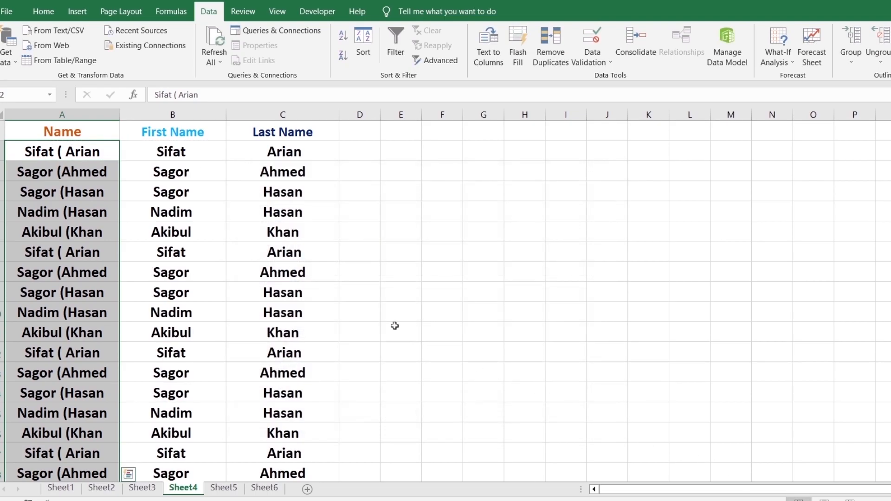
click(394, 326)
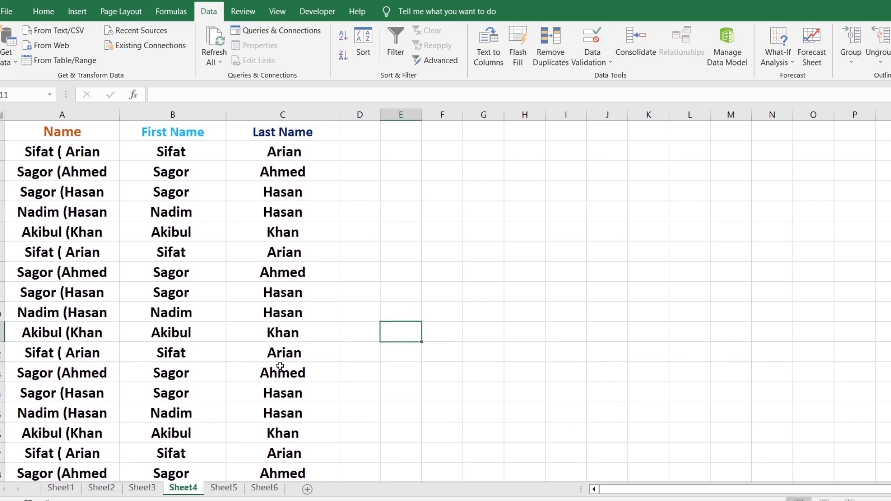
scroll(440, 421, down, 3)
scroll(440, 421, up, 3)
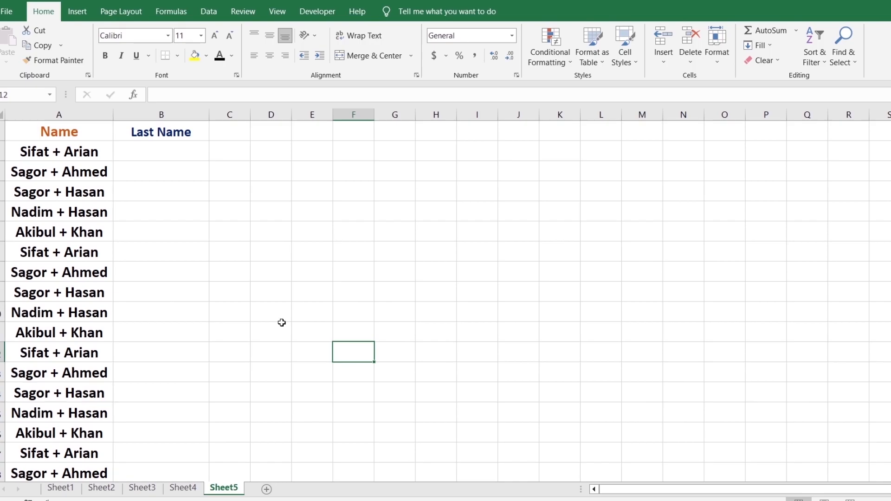
click(183, 488)
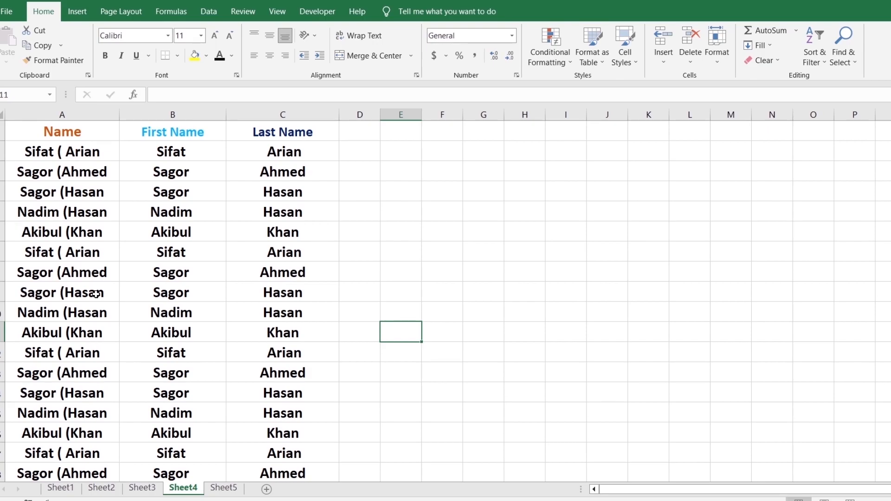
key(ctrl+Page_Down)
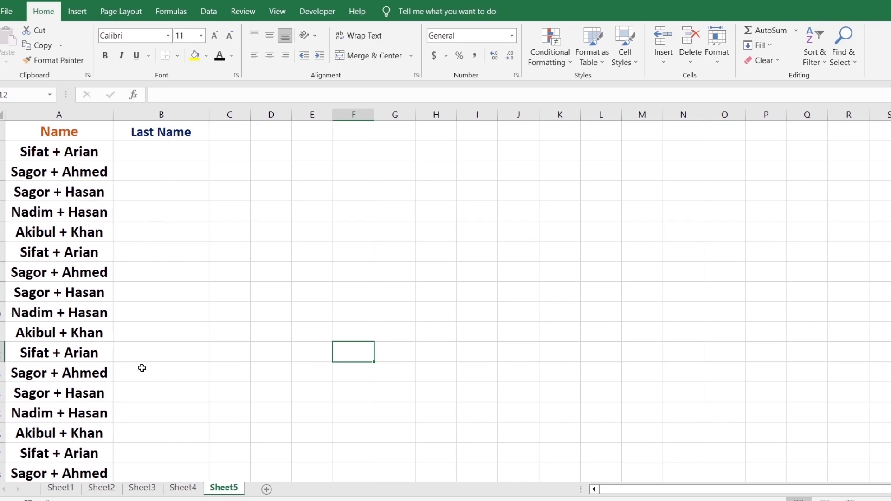
click(182, 488)
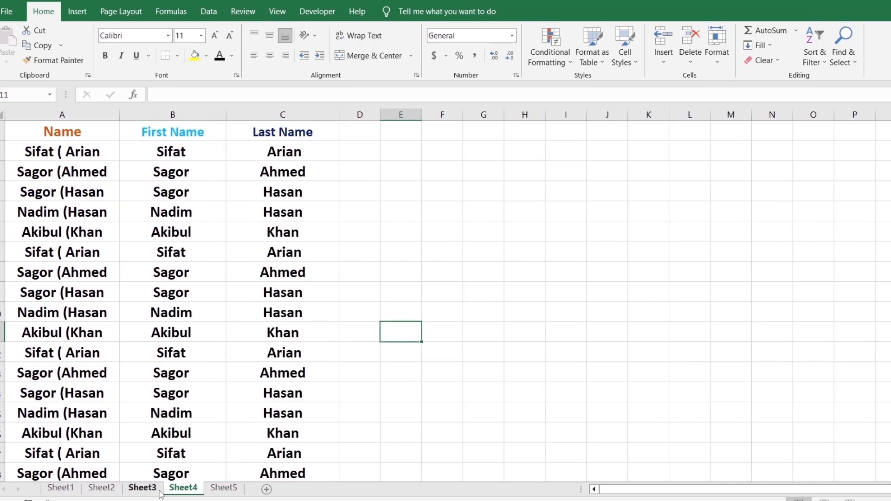
click(142, 488)
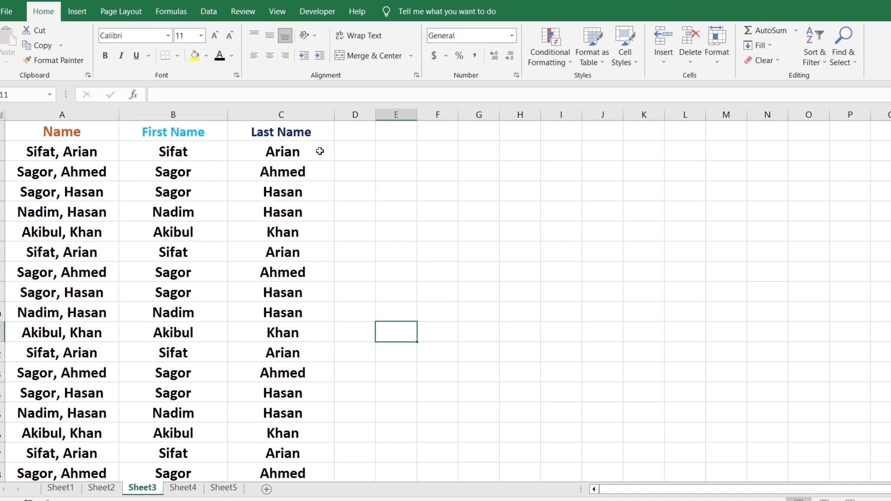
On Sheet5, start Text to Columns on all names below the header and continue with delimited data
click(224, 488)
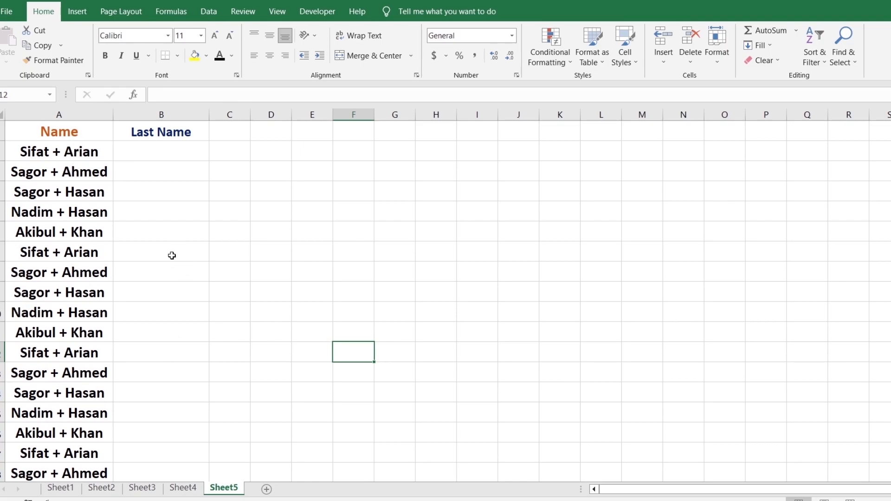
drag(90, 153, 99, 457)
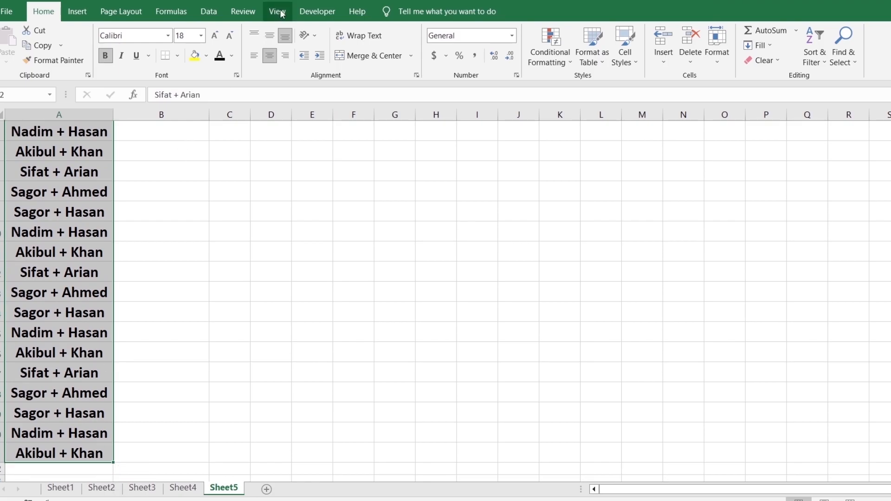
click(209, 11)
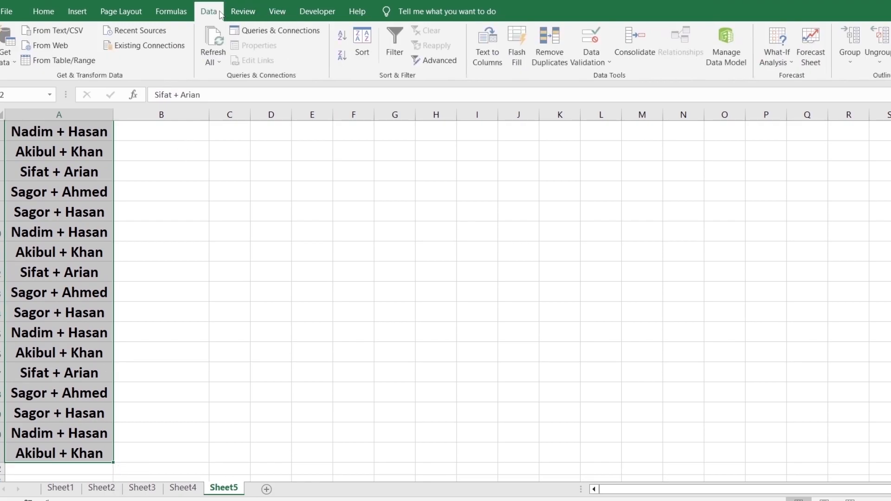
click(485, 60)
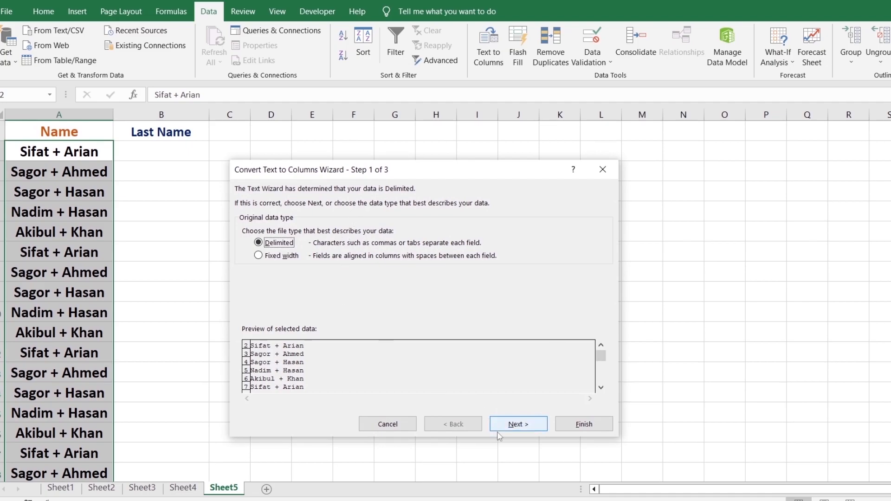
click(526, 427)
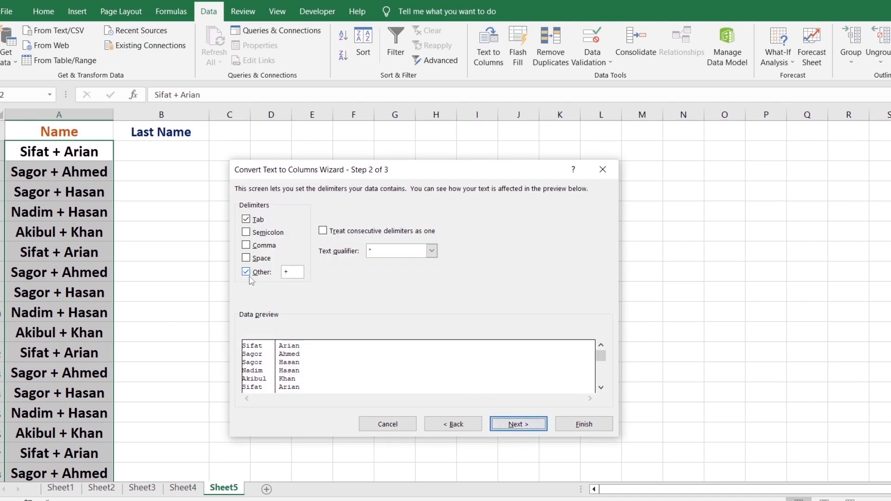
Enter "+" as the Other delimiter and finish the conversion with the default destination, splitting the names in place
click(300, 275)
key(BackSpace)
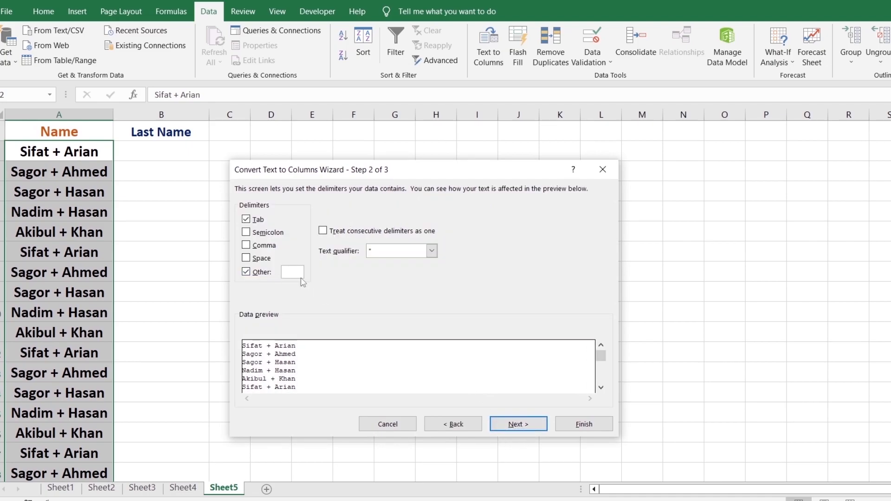
text(+)
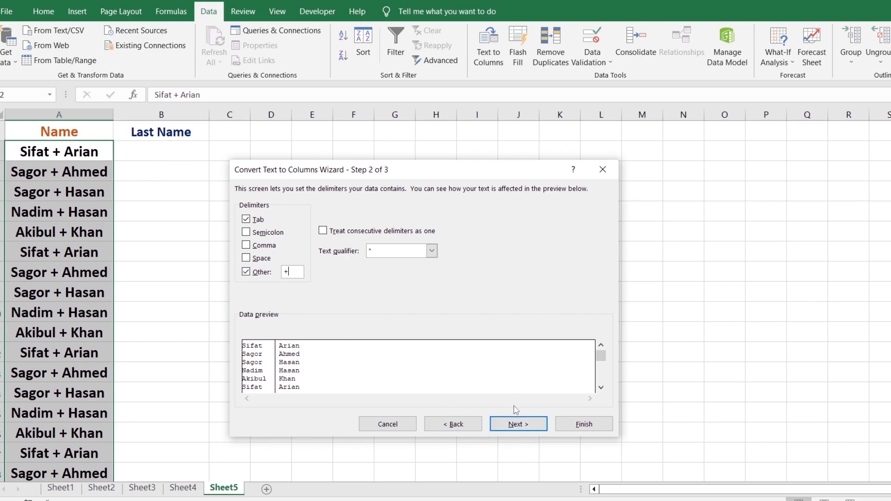
click(588, 423)
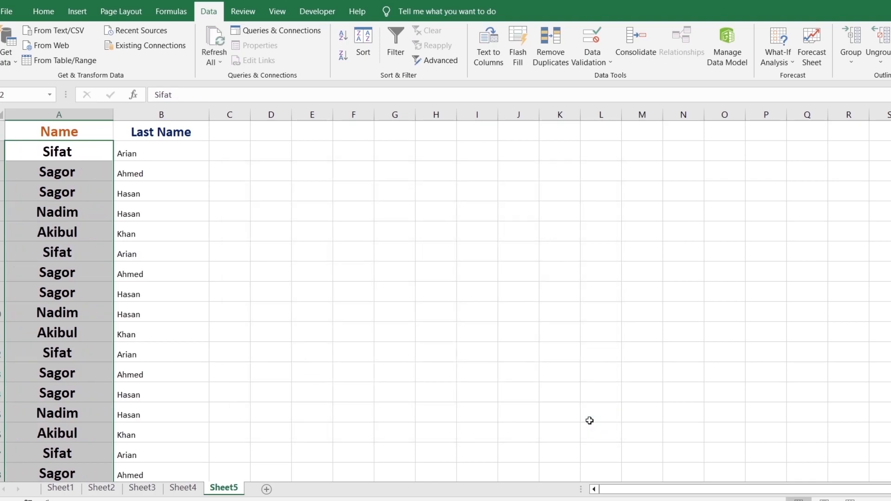
click(260, 310)
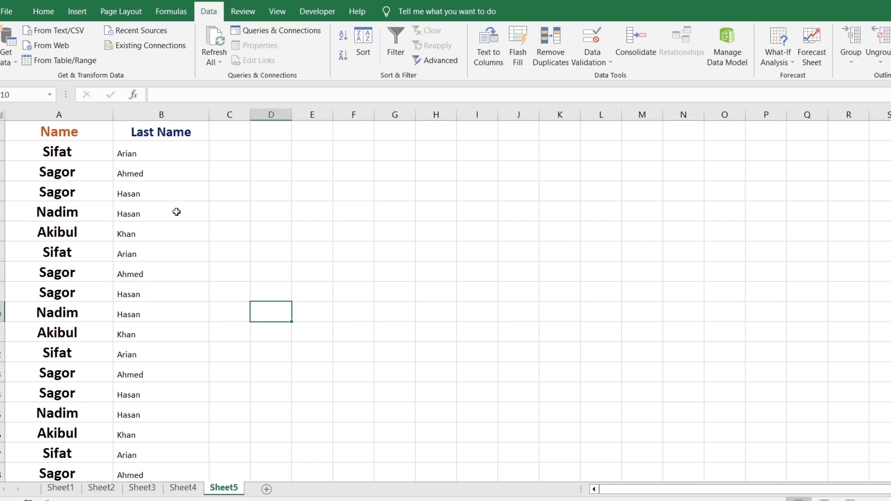
Format all last names in column B as bold, 18 pt and centered
drag(157, 151, 184, 491)
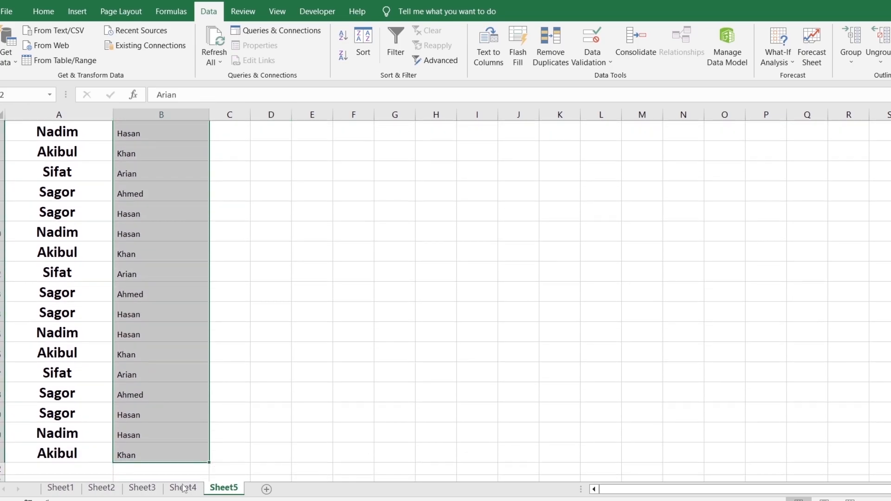
click(43, 11)
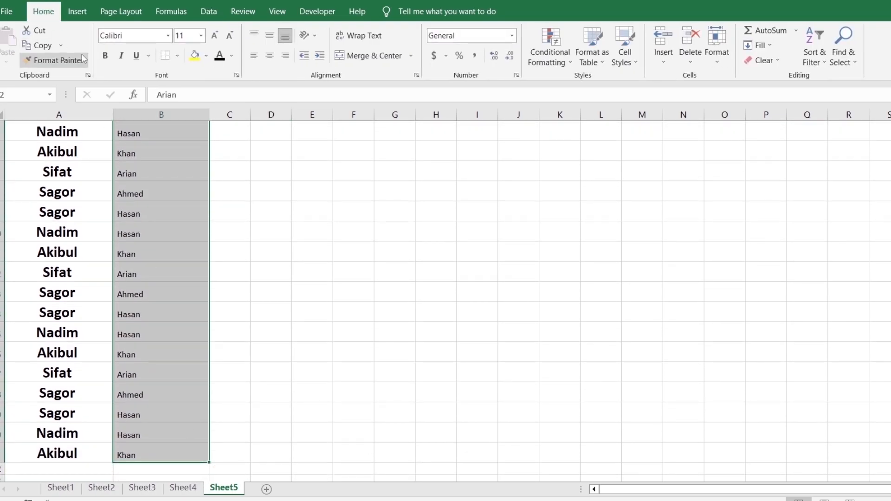
click(201, 35)
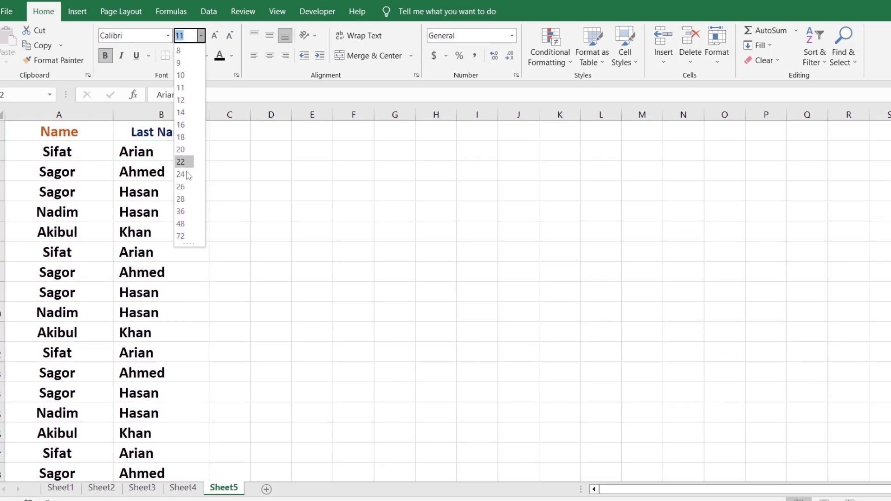
key(Escape)
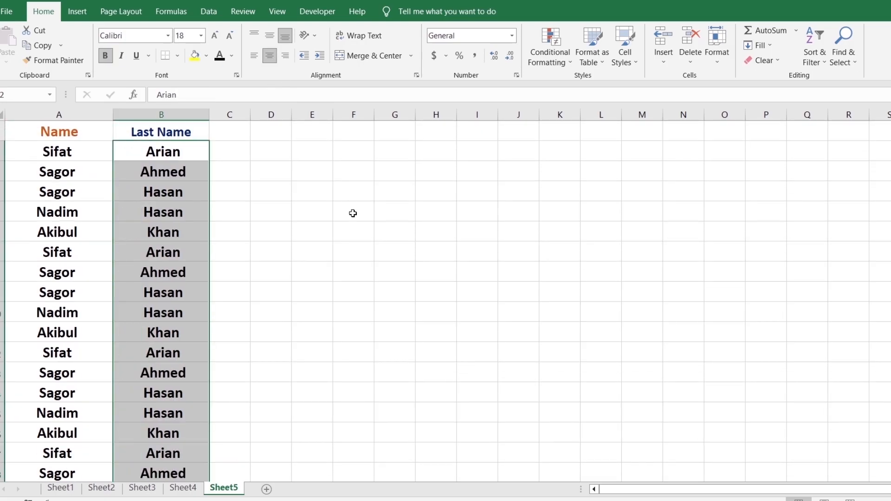
click(353, 214)
Change the column A header on Sheet5 to First Name in light blue
click(95, 133)
double_click(97, 135)
key(BackSpace)
key(BackSpace)
key(Delete)
key(Delete)
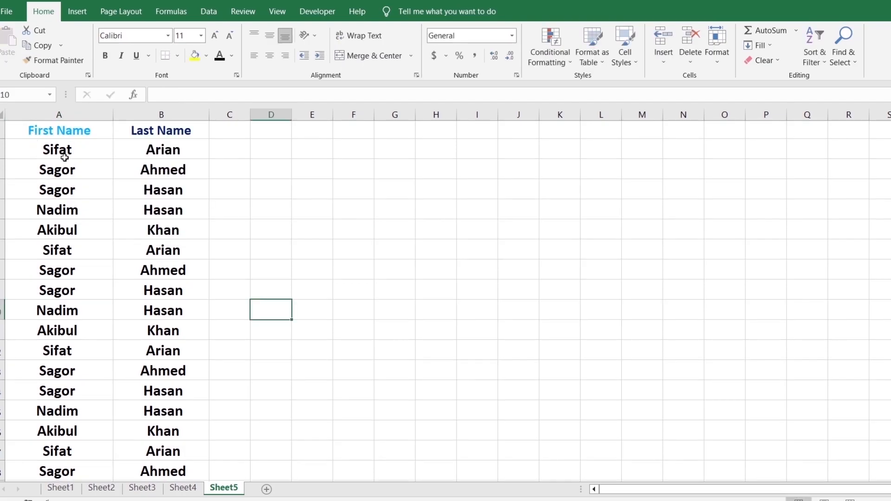